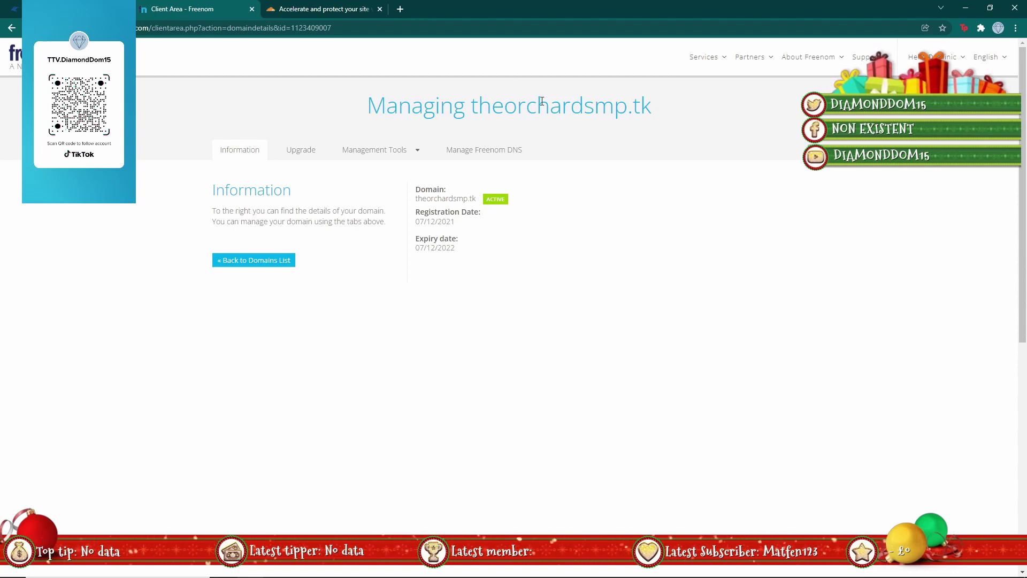
Copy theorchardsmp.tk from Freenom and submit it as a new Cloudflare site
click(354, 5)
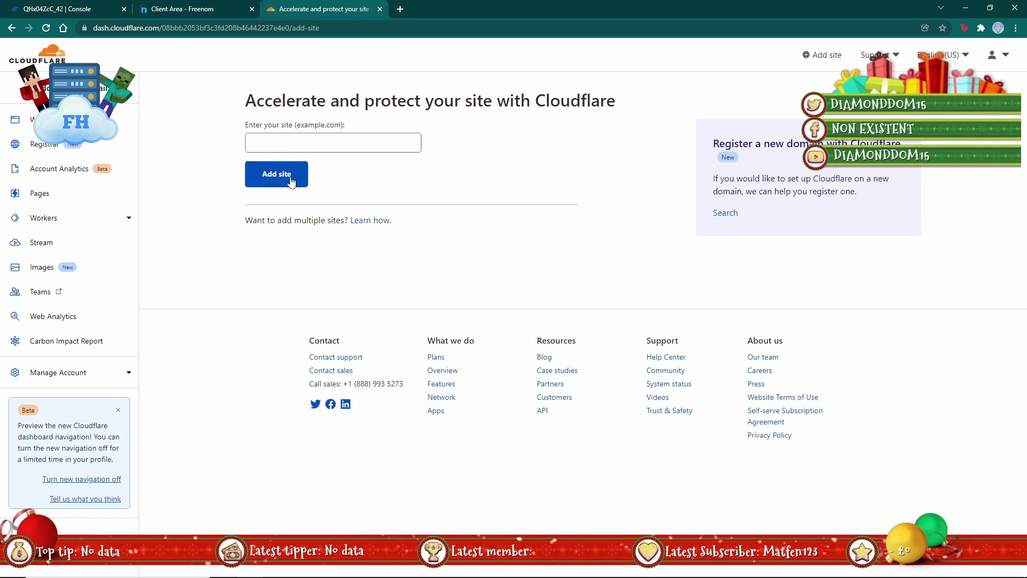
click(270, 141)
text(thd)
key(BackSpace)
key(BackSpace)
key(BackSpace)
click(204, 10)
drag(647, 108, 471, 110)
key(ctrl+c)
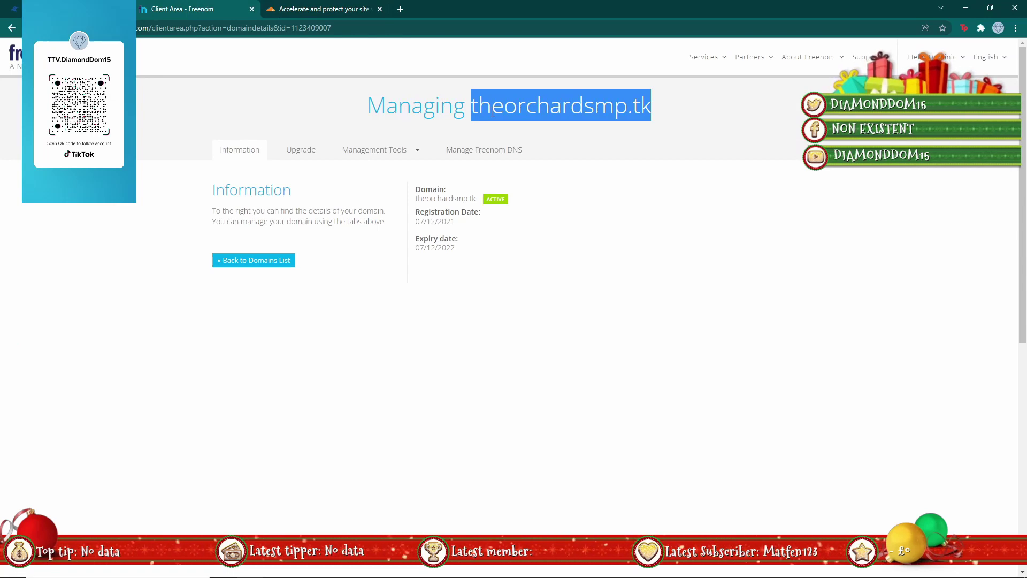
click(332, 15)
click(329, 142)
key(ctrl+v)
click(275, 175)
Save an A record 'Join' pointing to 95.217.33.147, without the port, set to DNS only
click(466, 353)
text(Join)
click(523, 355)
click(71, 10)
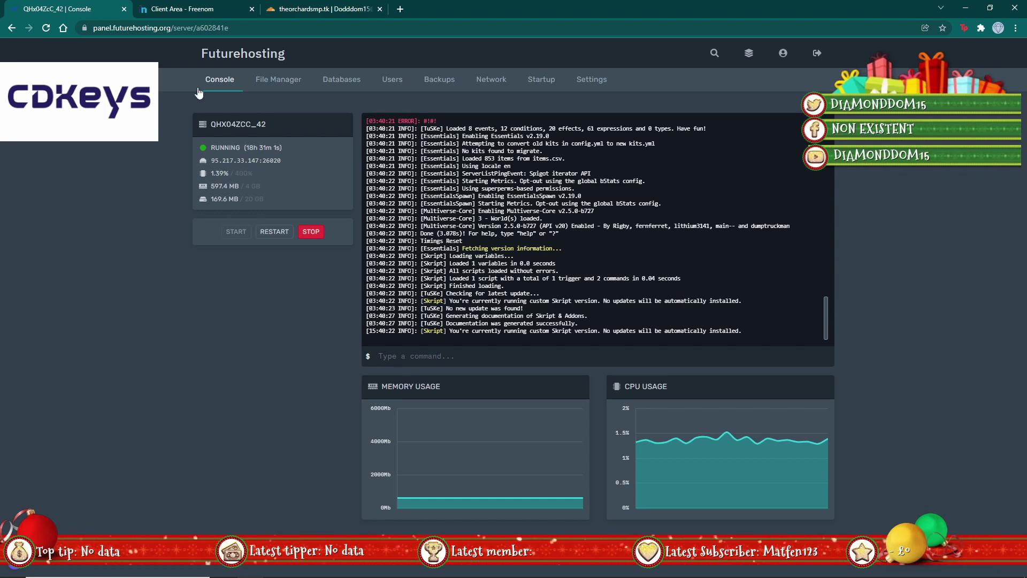
click(294, 10)
click(544, 352)
text(95.217.33.147:26020)
drag(586, 354, 563, 355)
key(BackSpace)
click(487, 395)
click(641, 351)
click(784, 393)
Add a new SRV record named @
click(389, 338)
click(397, 404)
scroll(378, 481, down, 5)
click(379, 458)
text(@)
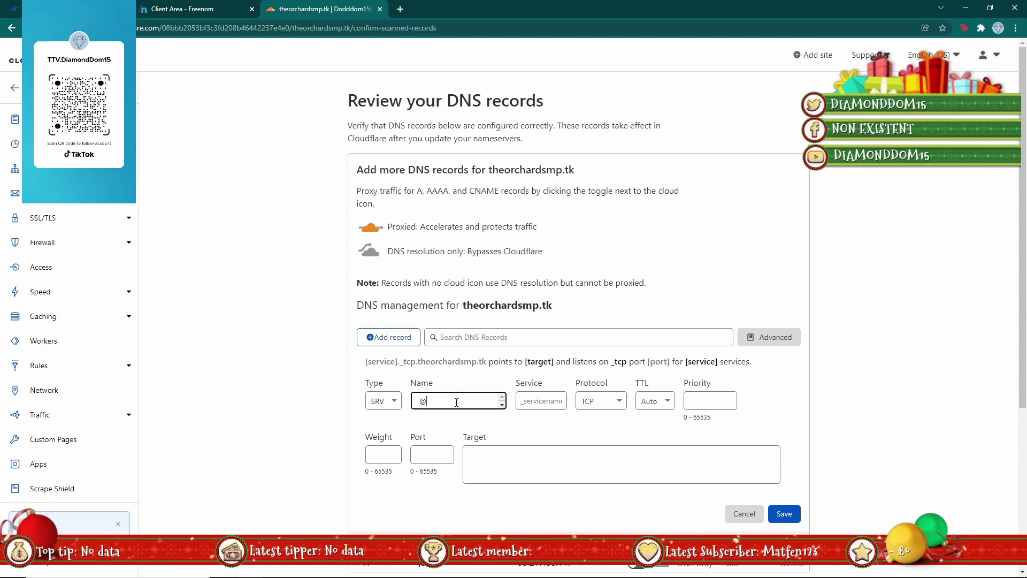
Set the SRV service to _minecraft with priority 0 and weight 0
click(536, 404)
click(550, 432)
click(688, 402)
text(0)
click(379, 456)
text(0)
Enter the server port 26020 from the hosting console into the SRV record
click(83, 9)
drag(289, 162, 262, 161)
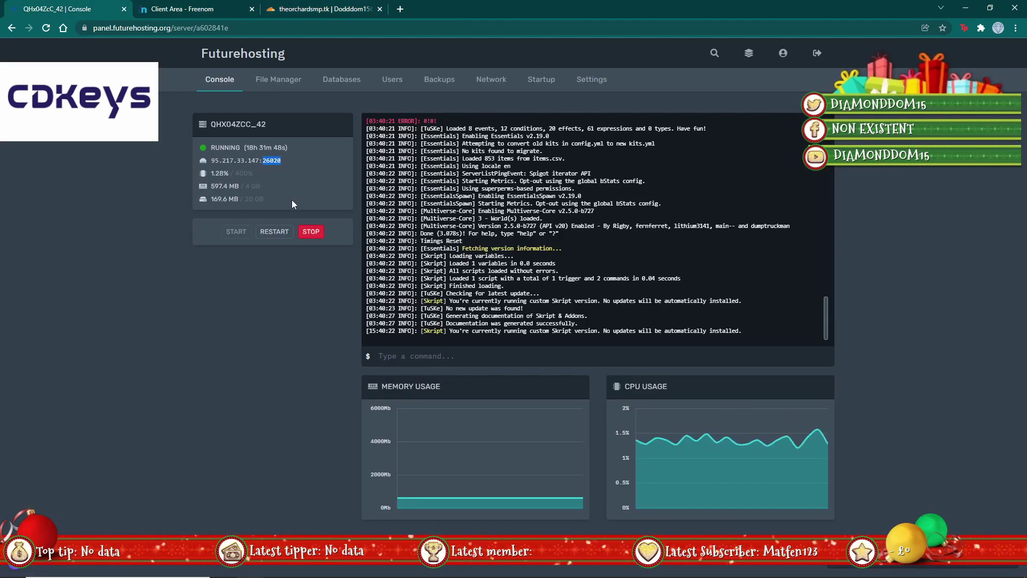
click(307, 15)
click(446, 453)
key(BackSpace)
text(26020)
Set the SRV target to join.theorchardsmp.tk and save the record
click(495, 457)
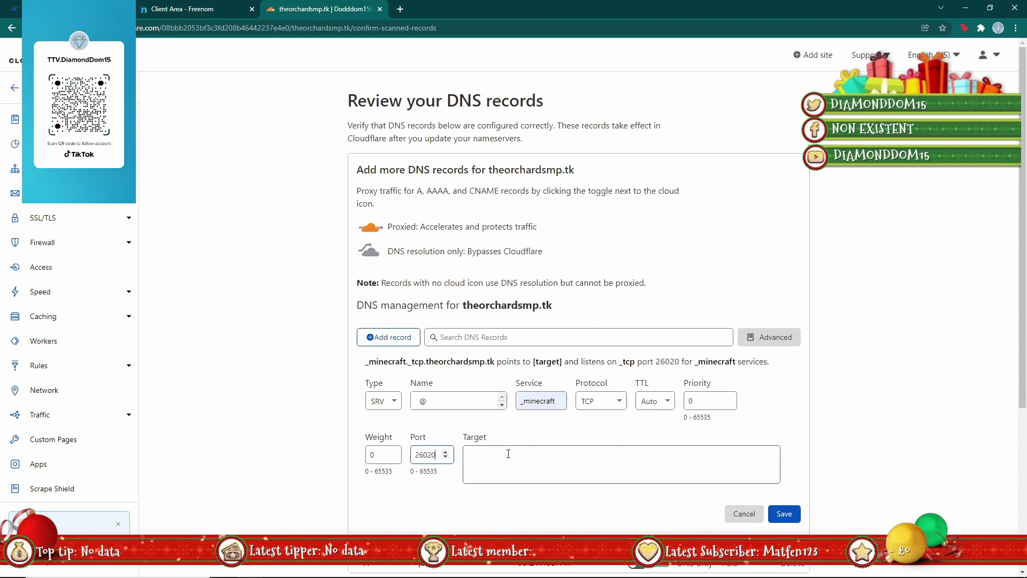
scroll(508, 462, down, 1)
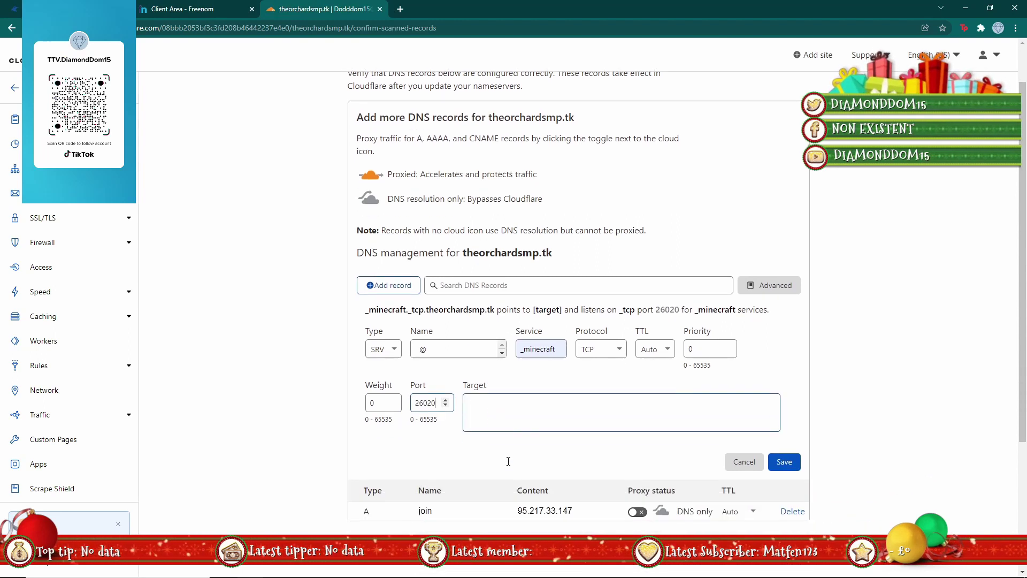
click(496, 410)
text(join.theord)
key(BackSpace)
text(chardsmp.tk)
click(784, 473)
Scroll down to the nameservers chuck.ns.cloudflare.com and savanna.ns.cloudflare.com
scroll(482, 394, down, 1)
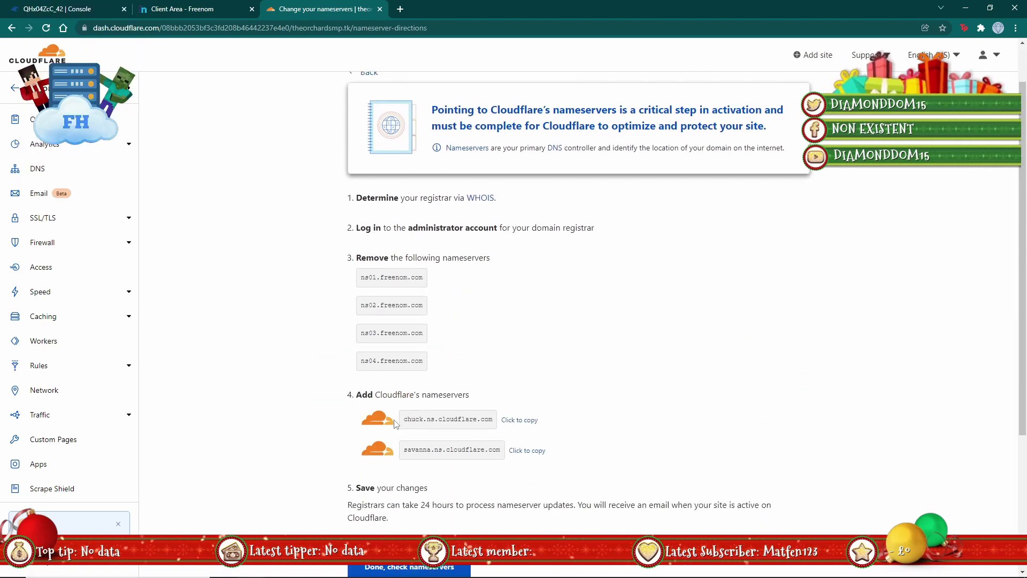